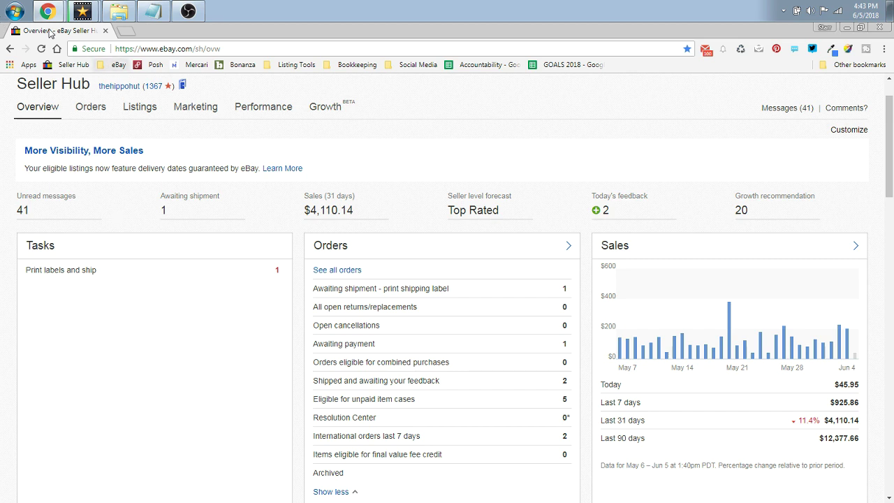
Step: Open the Active listings page showing all 2,006 listings, briefly checking the batch Edit options
{"action": "mouse_move", "coordinate": [137, 110]}
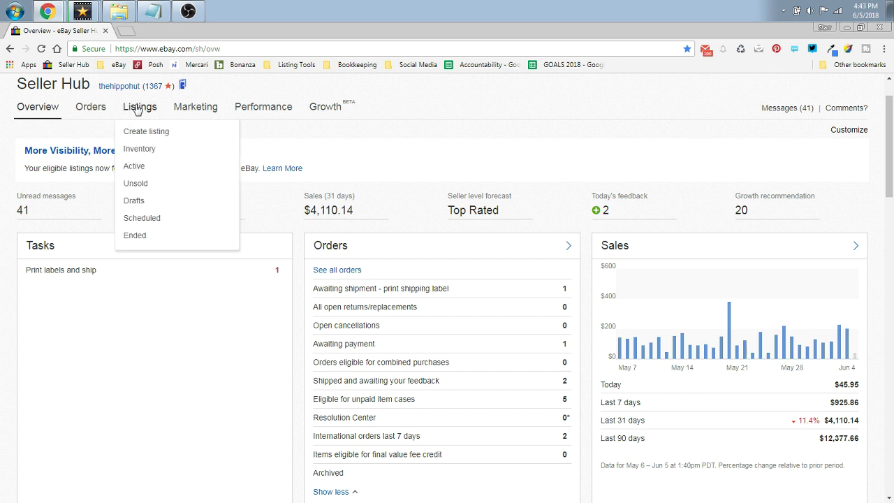
{"action": "left_click", "coordinate": [133, 173]}
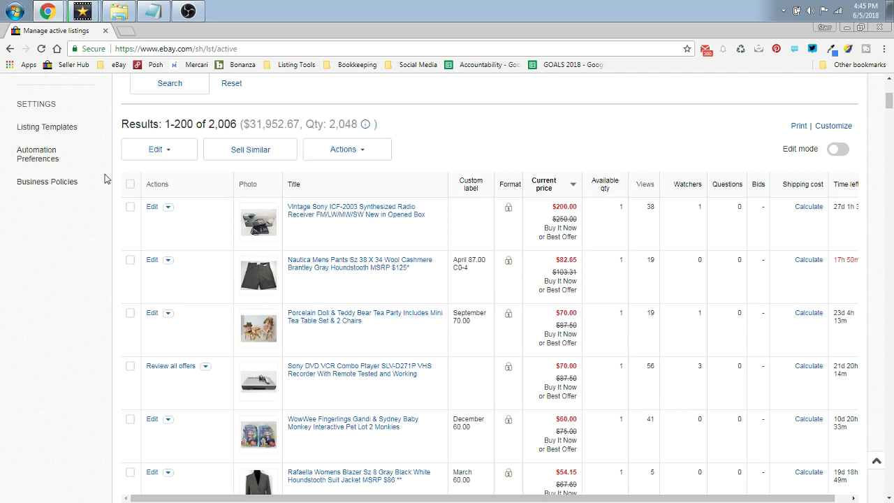
{"action": "left_click", "coordinate": [143, 151]}
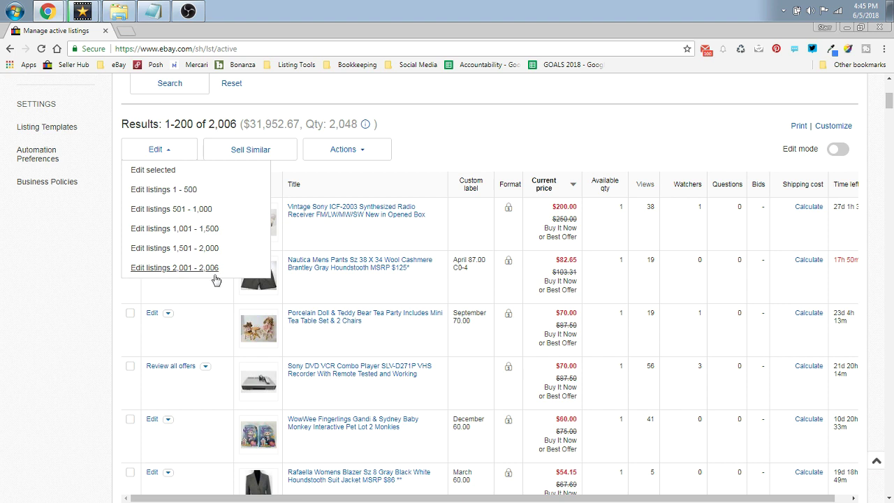
{"action": "left_click", "coordinate": [63, 335]}
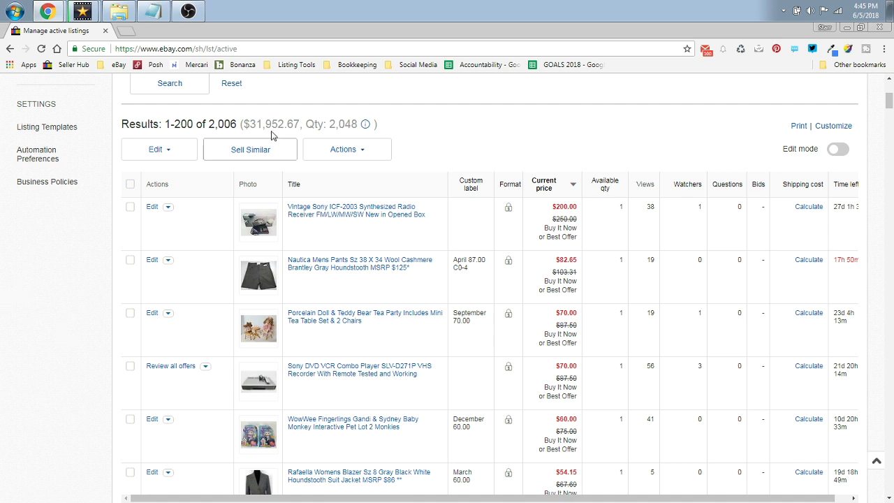
Step: Mark and unmark the Nautica pants and Porcelain Doll listings, then show the batch editing options
{"action": "scroll", "coordinate": [340, 419], "scroll_direction": "down", "scroll_amount": 3}
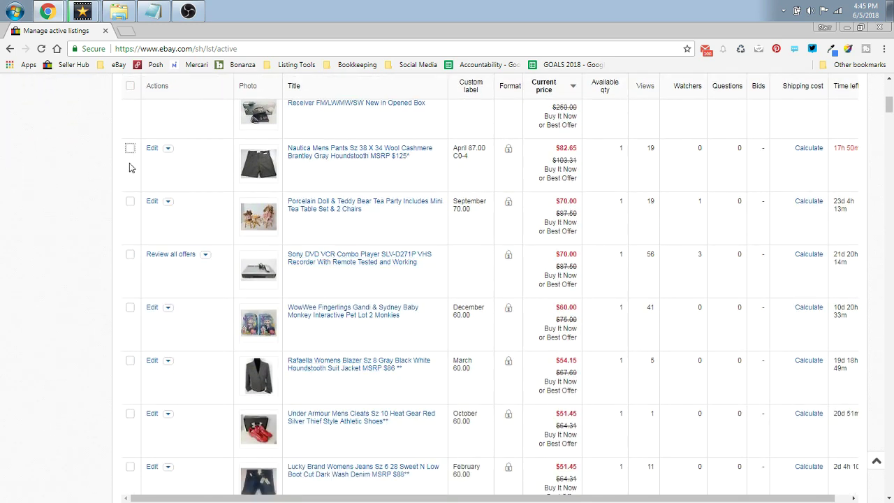
{"action": "key", "text": "space"}
{"action": "left_click", "coordinate": [129, 203]}
{"action": "left_click", "coordinate": [132, 150]}
{"action": "scroll", "coordinate": [133, 153], "scroll_direction": "up", "scroll_amount": 1}
{"action": "left_click", "coordinate": [130, 257]}
{"action": "scroll", "coordinate": [45, 252], "scroll_direction": "up", "scroll_amount": 1}
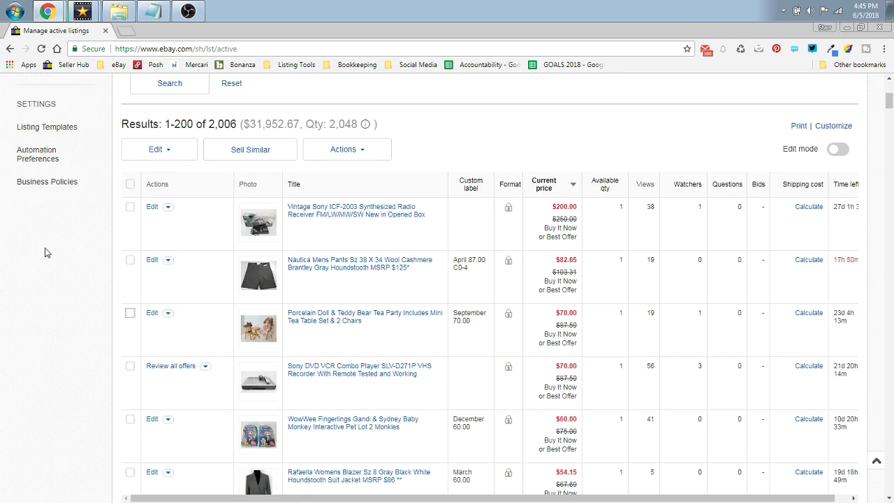
{"action": "scroll", "coordinate": [98, 222], "scroll_direction": "up", "scroll_amount": 1}
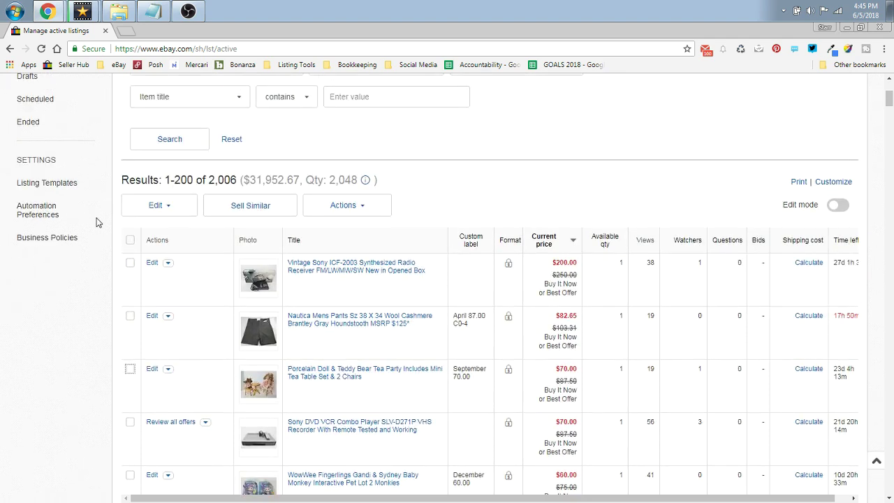
{"action": "left_click", "coordinate": [149, 212]}
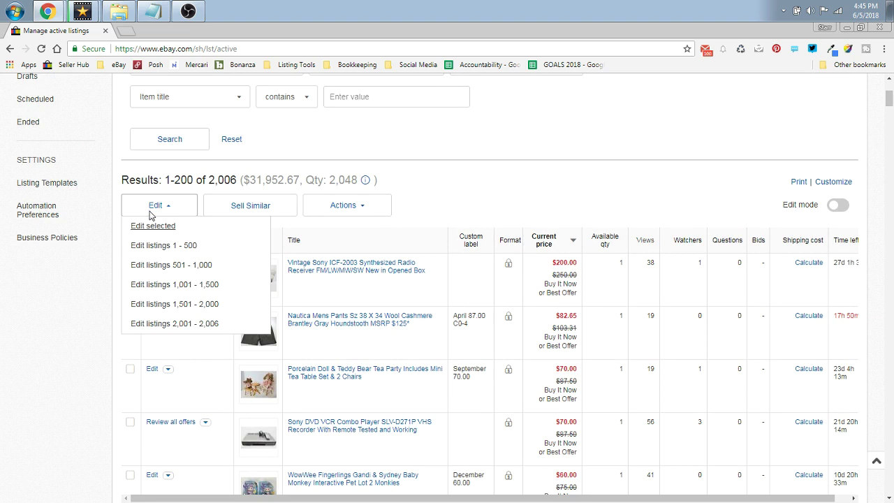
Step: Bulk edit active listings 1-500, select all 500, and bring up the editable fields list
{"action": "left_click", "coordinate": [165, 250]}
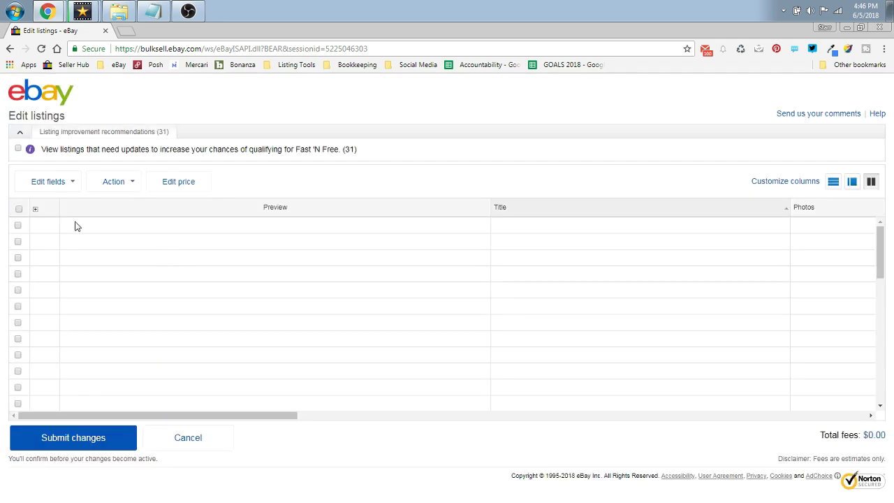
{"action": "left_click", "coordinate": [18, 210]}
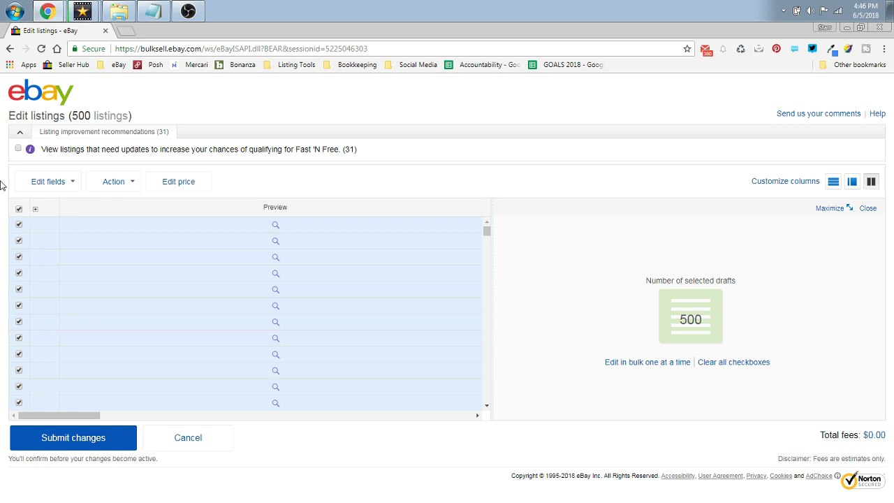
{"action": "left_click", "coordinate": [62, 186]}
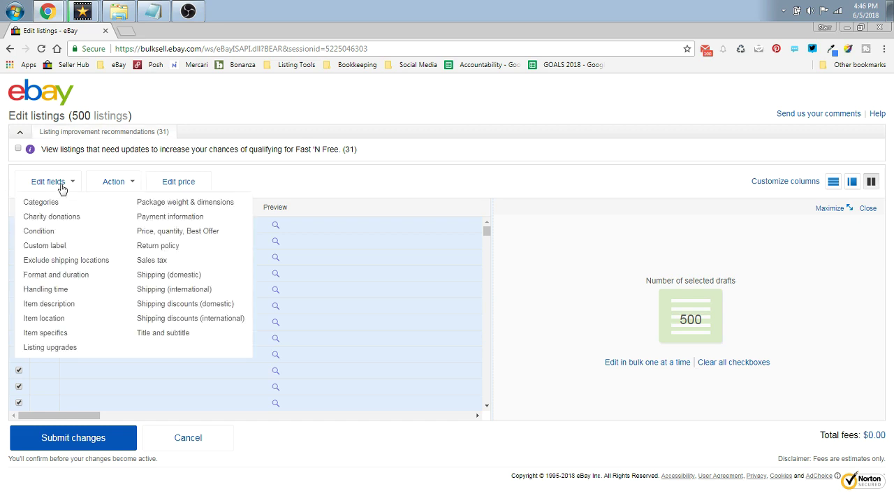
Step: Set return shipping paid by to Seller (Free Returns) in the return policy and save
{"action": "left_click", "coordinate": [155, 246]}
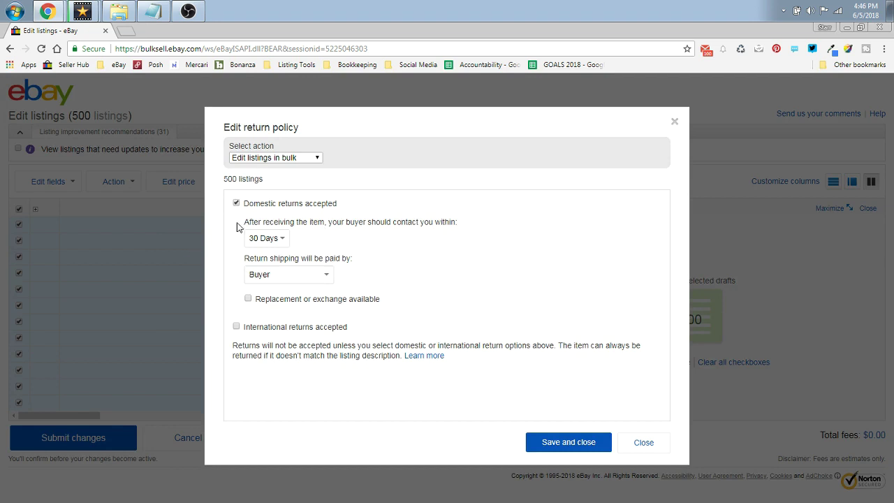
{"action": "left_click", "coordinate": [327, 275]}
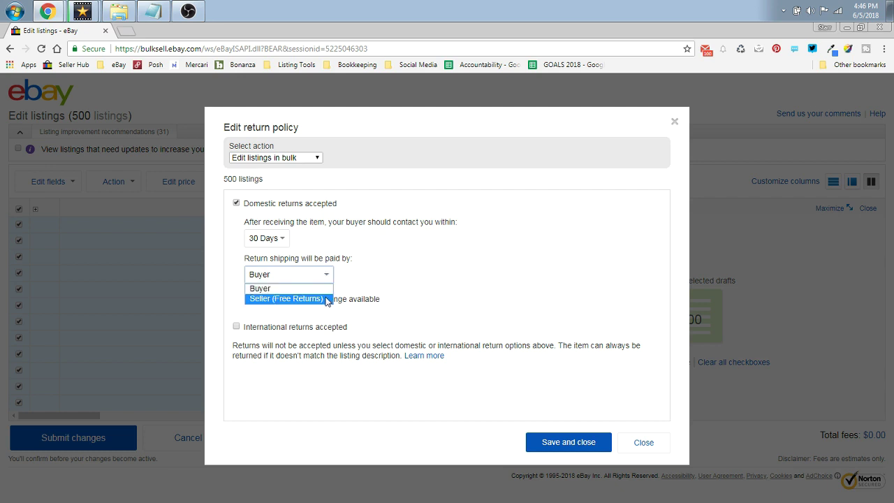
{"action": "left_click", "coordinate": [326, 299]}
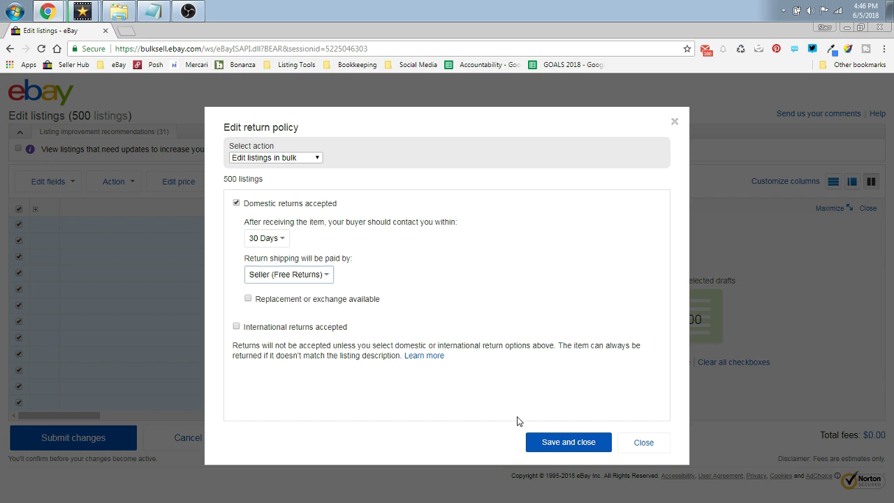
{"action": "left_click", "coordinate": [570, 443]}
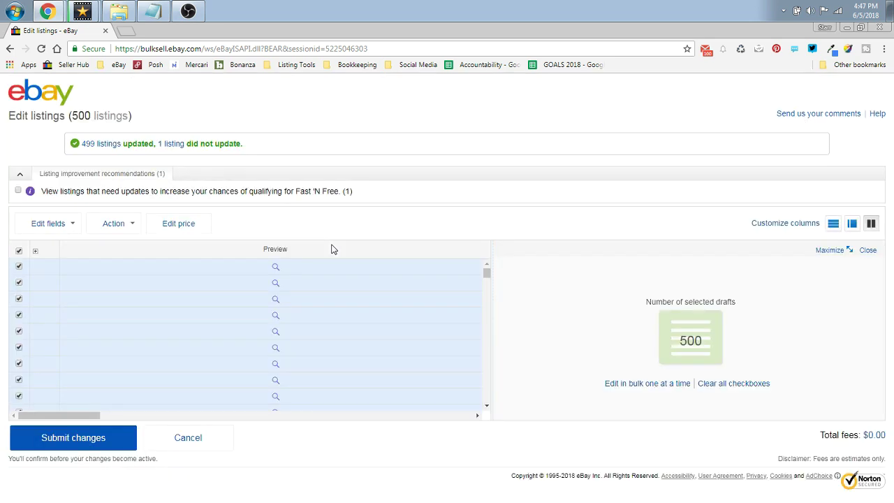
Step: Submit and confirm the changes to the 500 listings, then dismiss the success message
{"action": "left_click", "coordinate": [72, 440]}
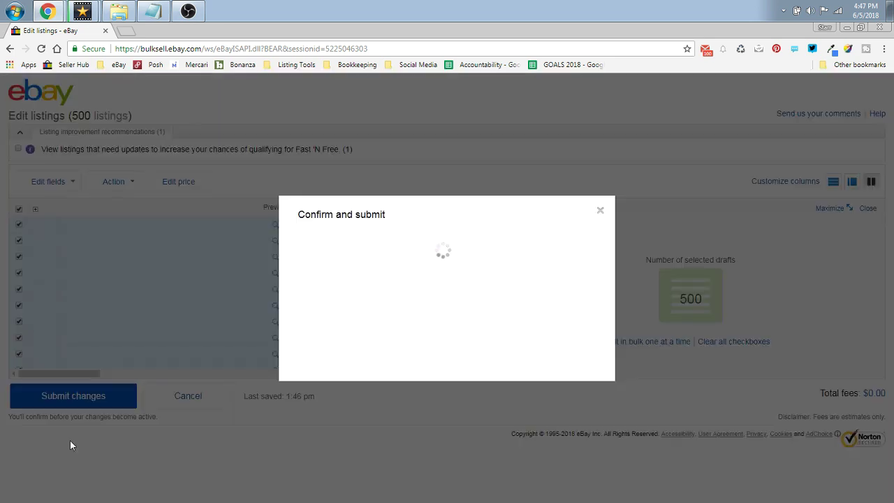
{"action": "left_click", "coordinate": [530, 366]}
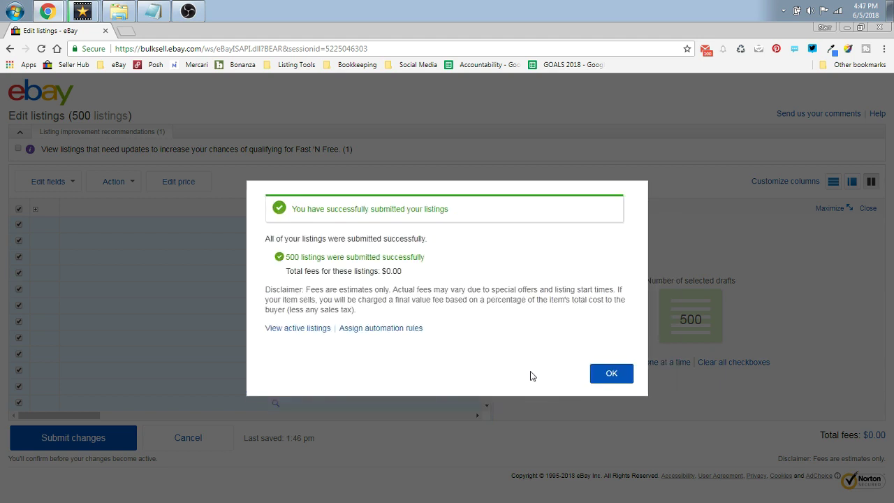
{"action": "left_click", "coordinate": [606, 375]}
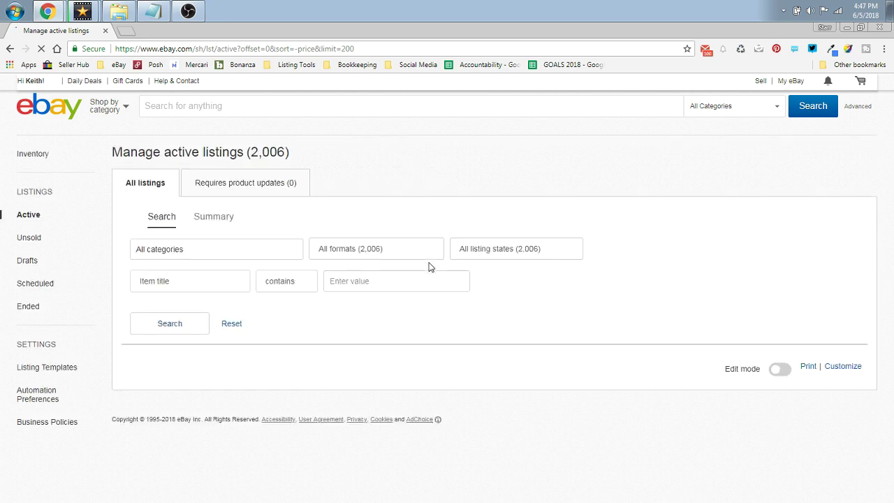
{"action": "scroll", "coordinate": [202, 301], "scroll_direction": "down", "scroll_amount": 1}
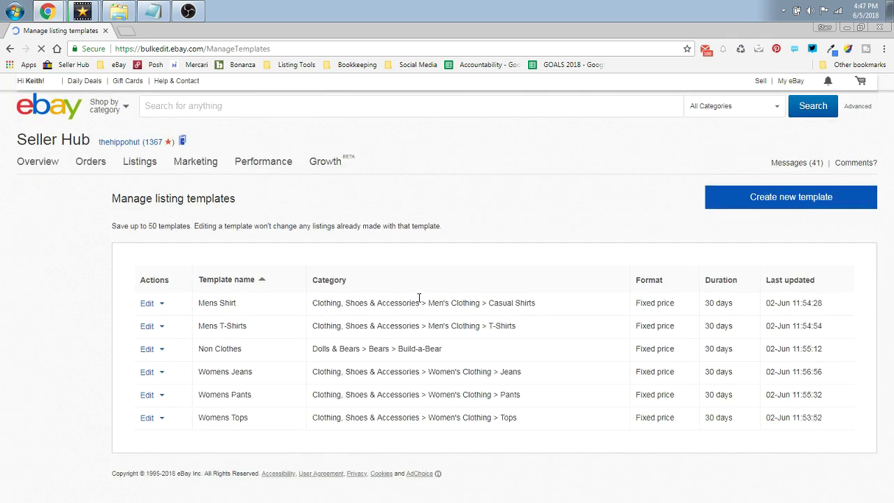
Step: Edit the Mens Shirt listing template and review its Return options down to the bottom
{"action": "left_click", "coordinate": [148, 305]}
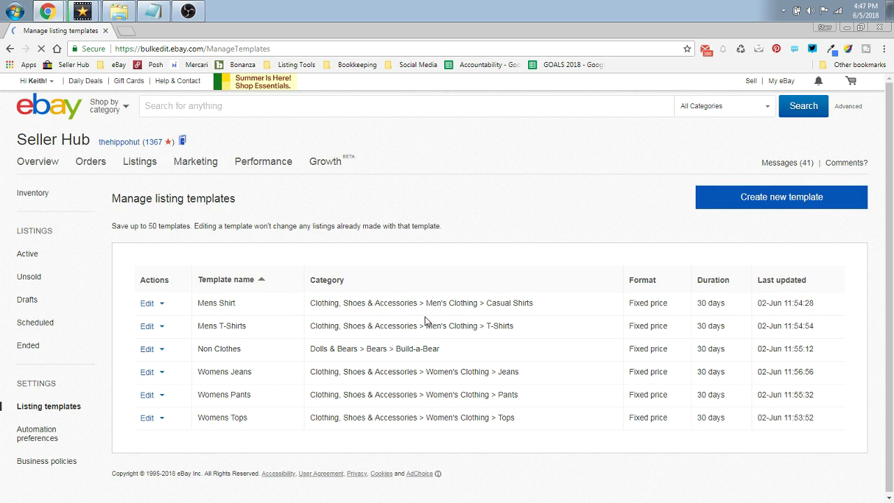
{"action": "scroll", "coordinate": [425, 321], "scroll_direction": "down", "scroll_amount": 10}
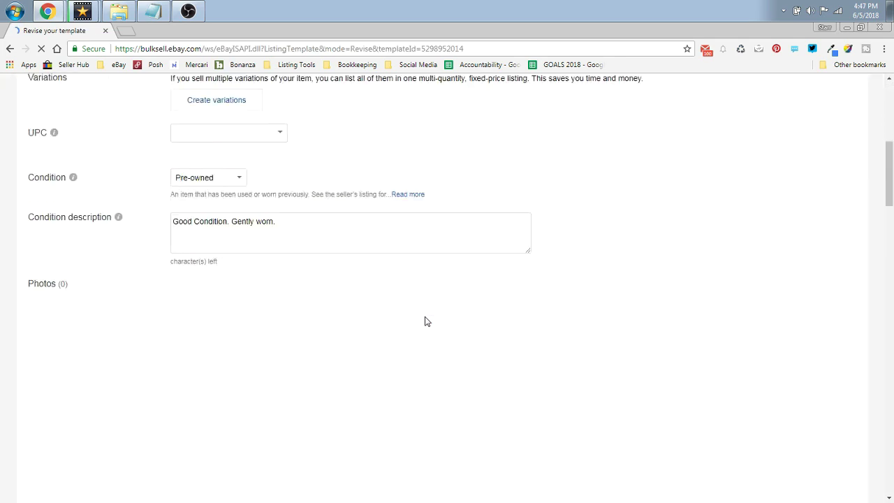
{"action": "scroll", "coordinate": [424, 321], "scroll_direction": "down", "scroll_amount": 9}
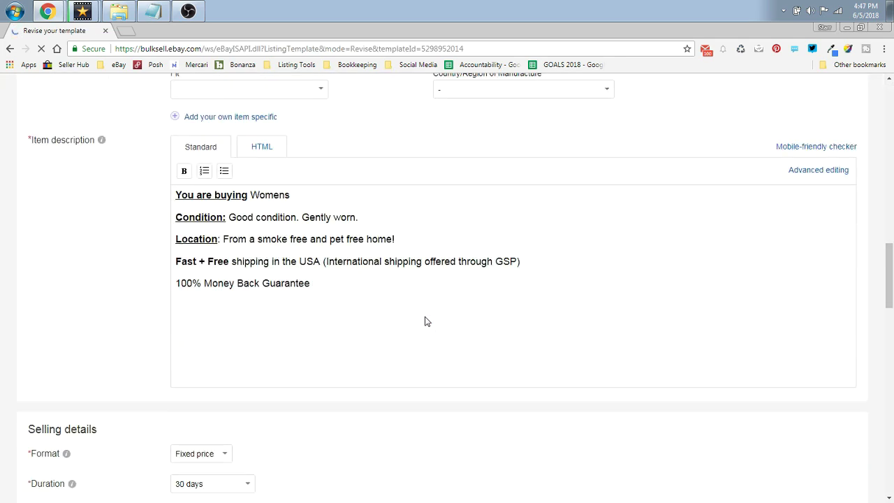
{"action": "scroll", "coordinate": [427, 321], "scroll_direction": "down", "scroll_amount": 7}
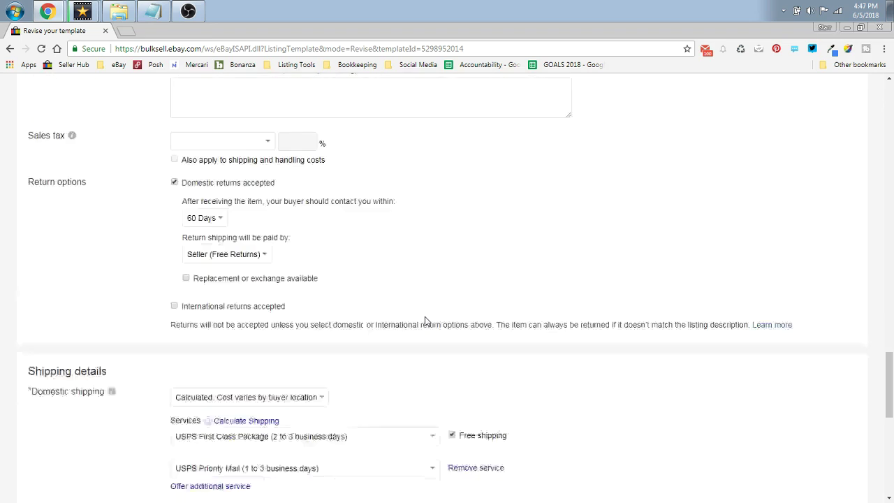
{"action": "scroll", "coordinate": [425, 322], "scroll_direction": "up", "scroll_amount": 2}
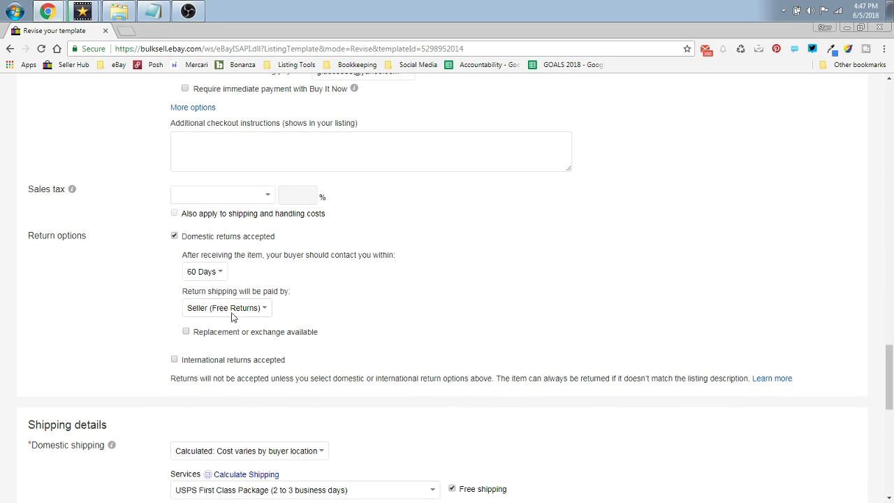
{"action": "left_click_drag", "start_coordinate": [890, 377], "coordinate": [890, 461]}
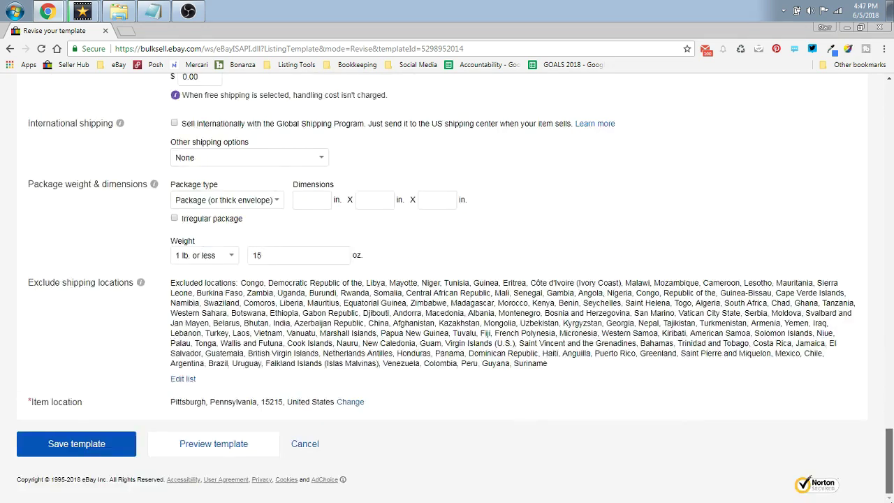
Step: Save the Mens Shirt template, finish with I'm done now, and return to the Seller Hub overview
{"action": "left_click", "coordinate": [80, 448]}
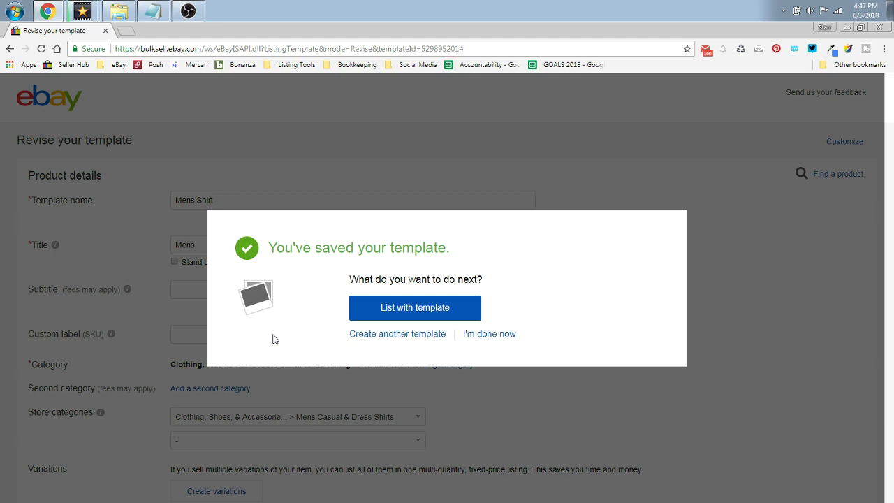
{"action": "left_click", "coordinate": [482, 336]}
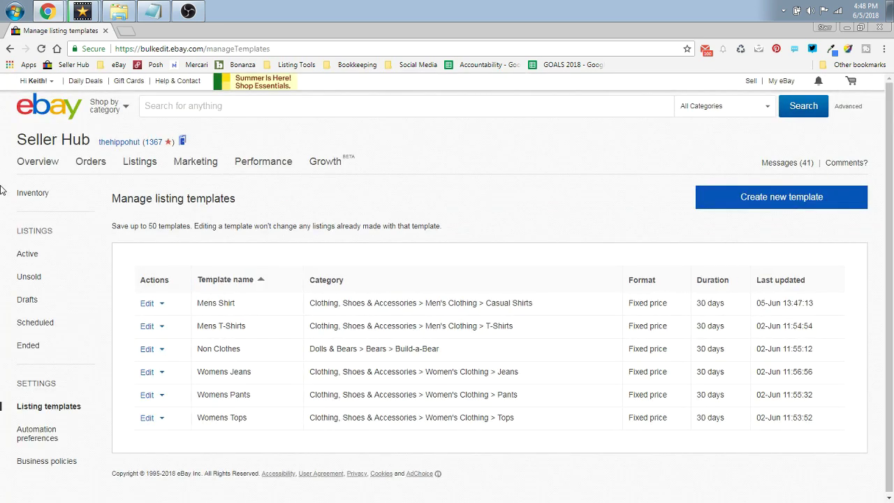
{"action": "left_click", "coordinate": [31, 166]}
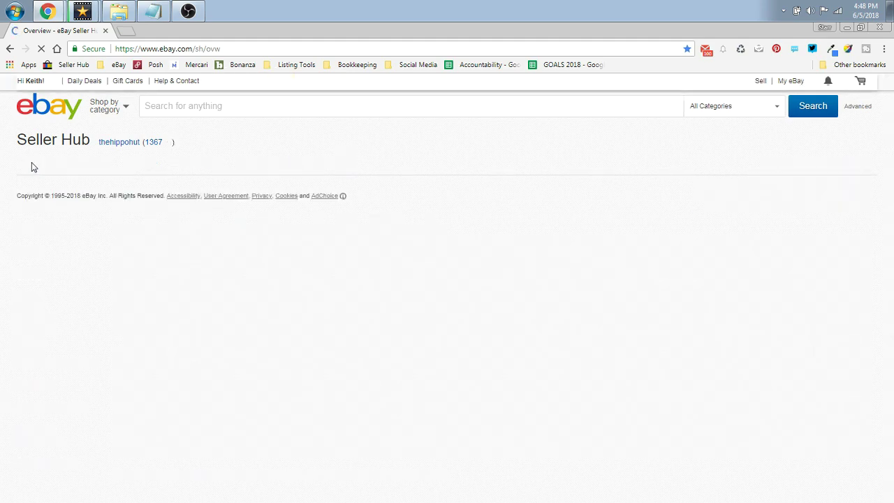